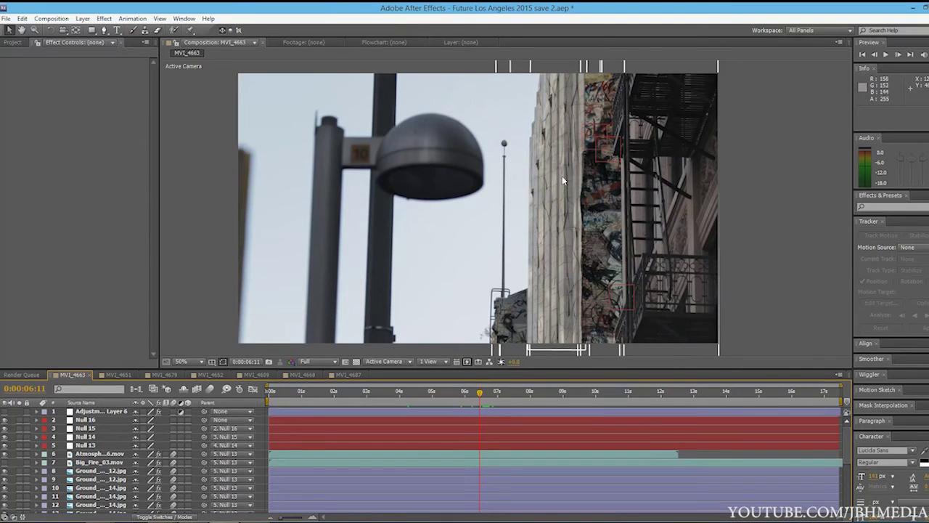
- In the MVI_4651 composition, compare the shot with the building footage and dark smoke hidden
click(119, 374)
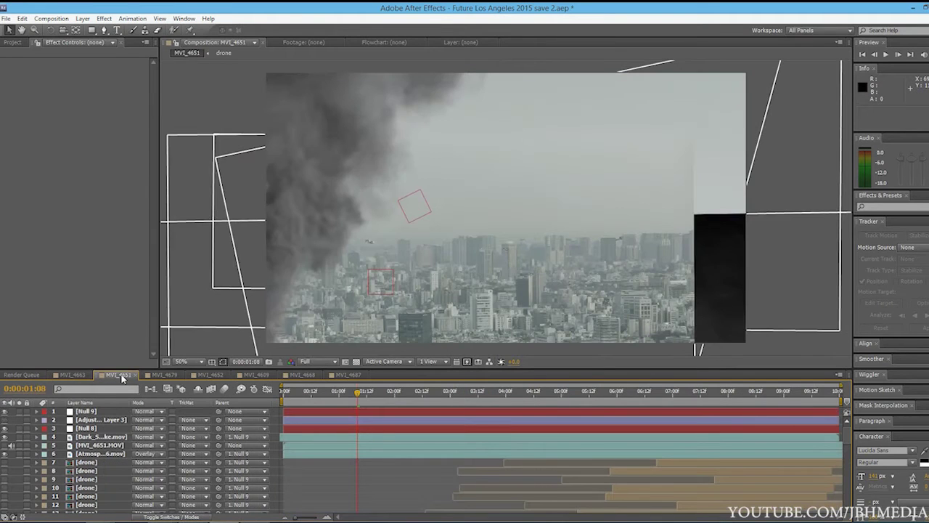
click(4, 445)
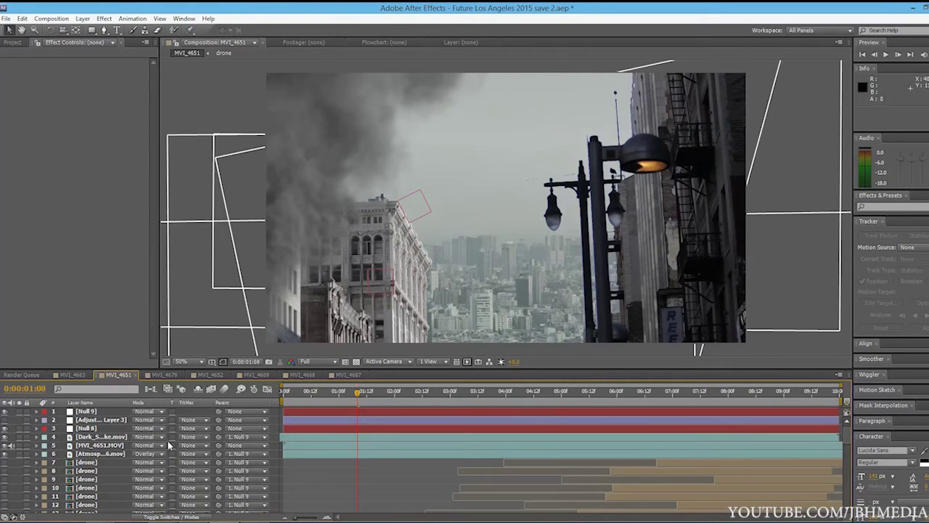
click(5, 444)
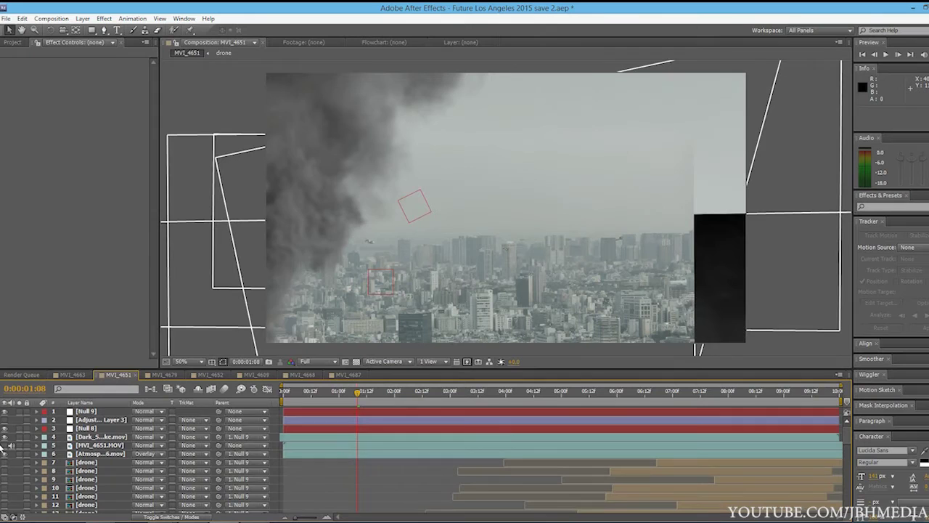
click(5, 436)
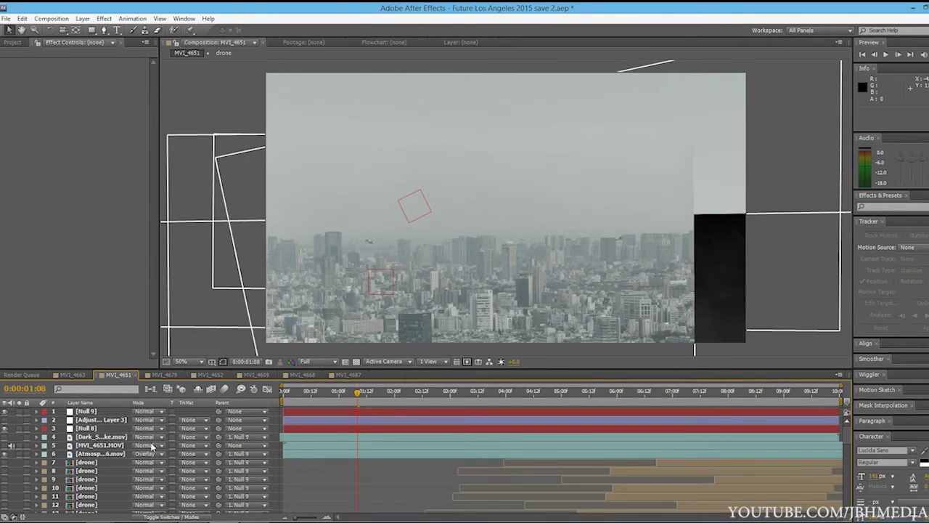
- Review Dark_Smoke's Levels and Fast Blur, flick the building plate on and off, then restore the smoke
click(4, 439)
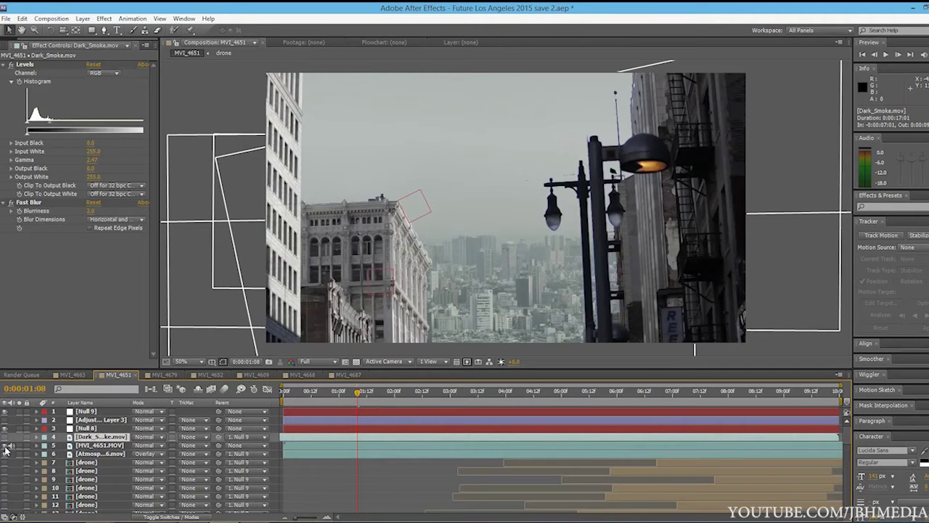
click(5, 445)
click(5, 446)
click(5, 446)
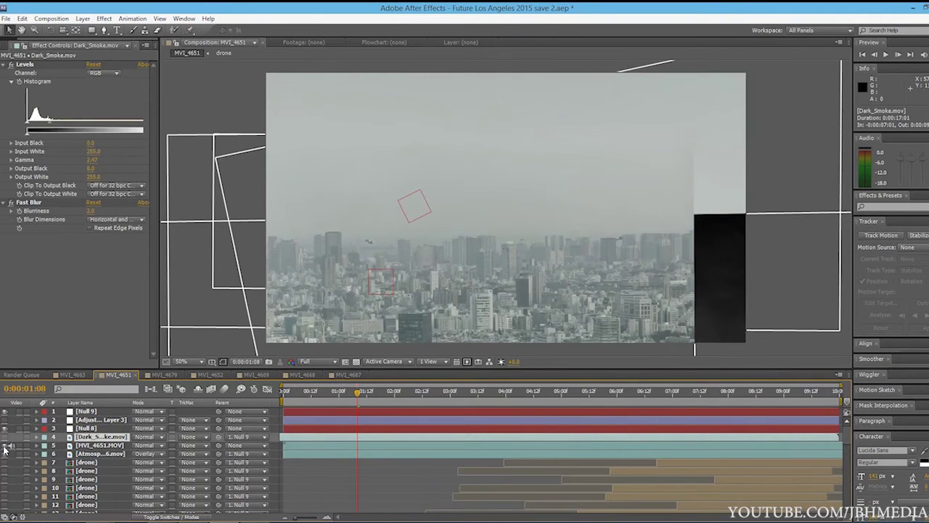
click(5, 445)
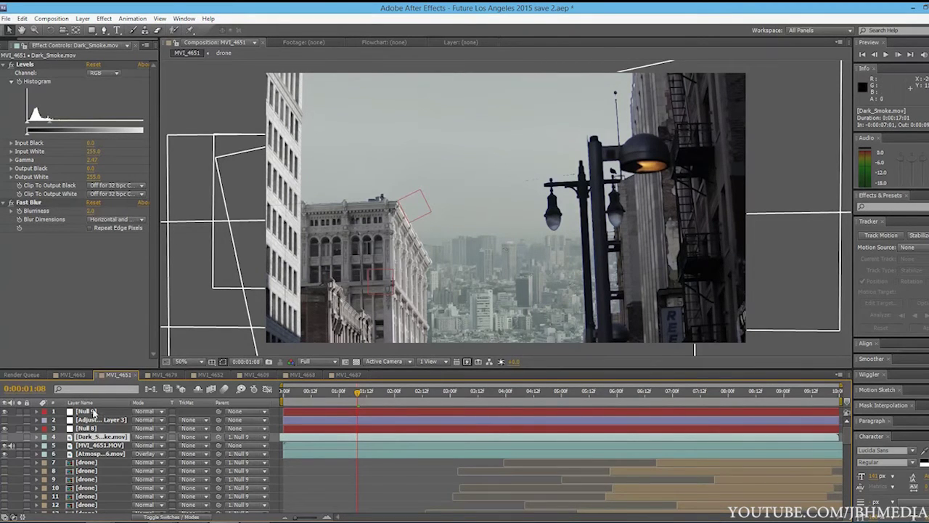
click(5, 436)
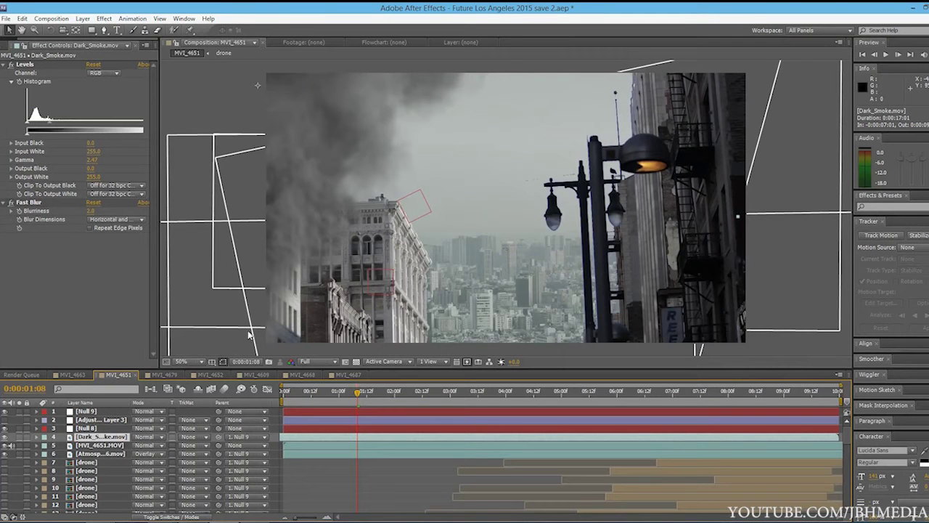
- Open MVI_4679, review the Atmosphere and adjustment layers, and hide the fog, surveillance and robot layers
click(161, 374)
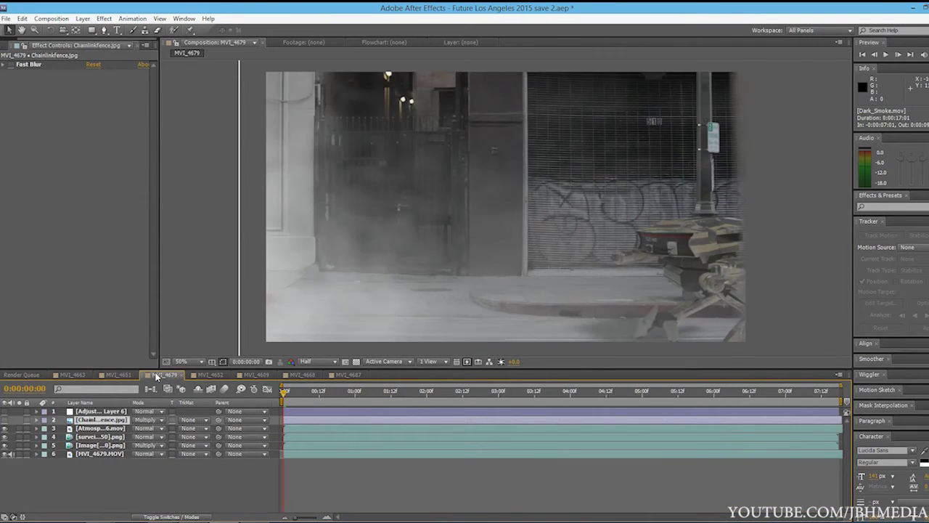
click(90, 429)
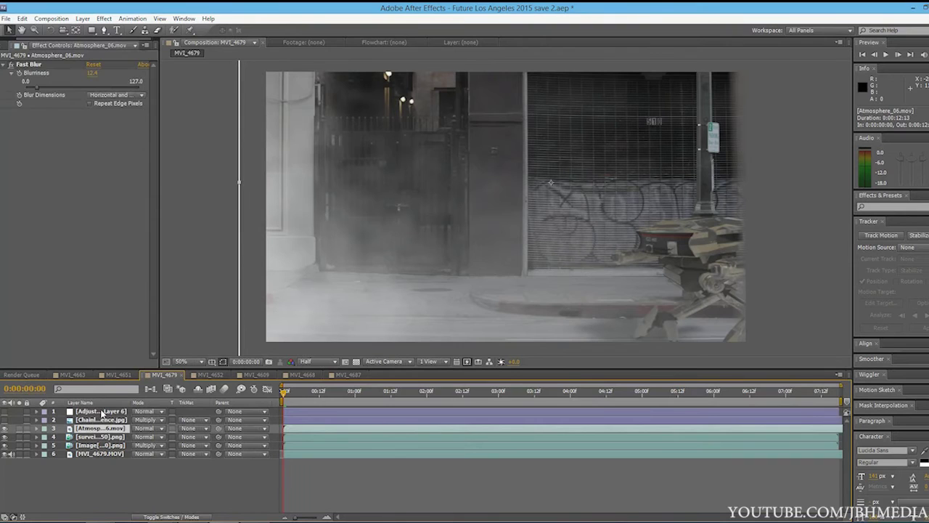
click(97, 412)
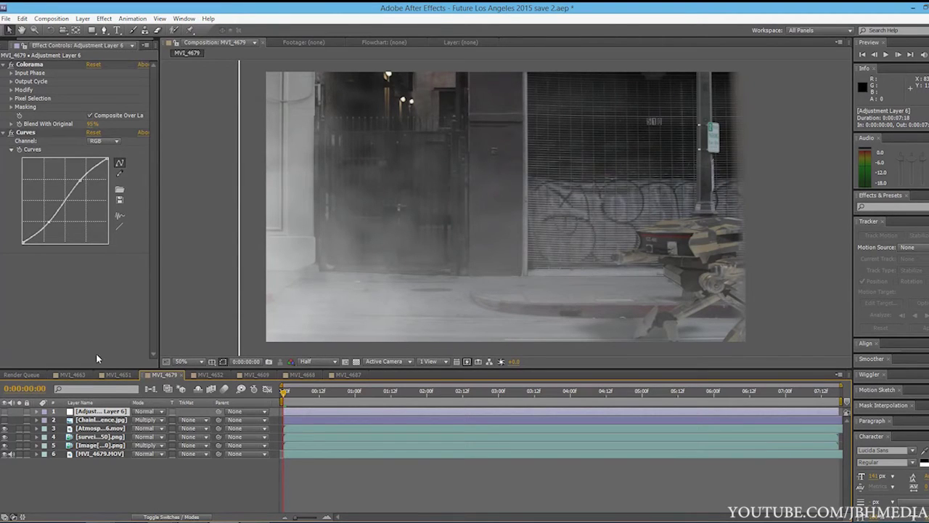
click(109, 455)
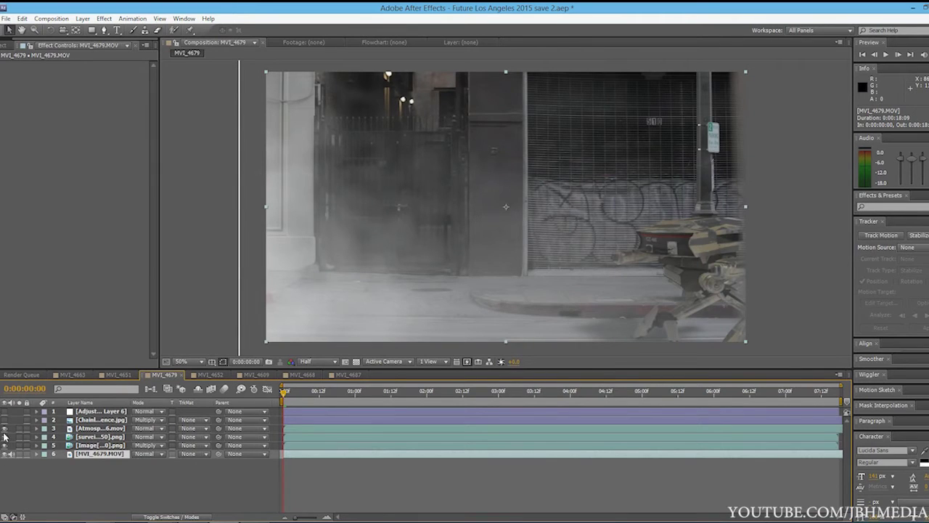
drag(5, 429, 4, 445)
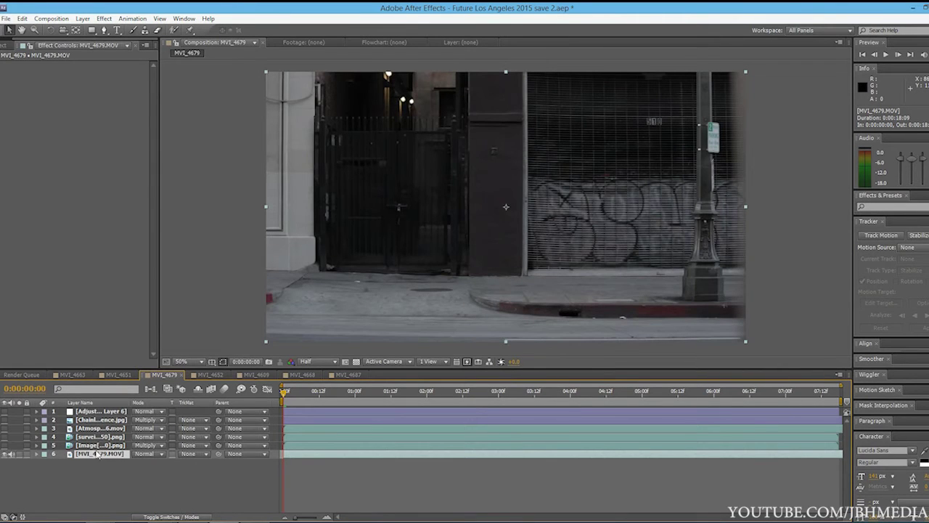
- Re-enable the robot image, the Atmosphere fog, then the Chainlinkfence layer one by one
click(102, 446)
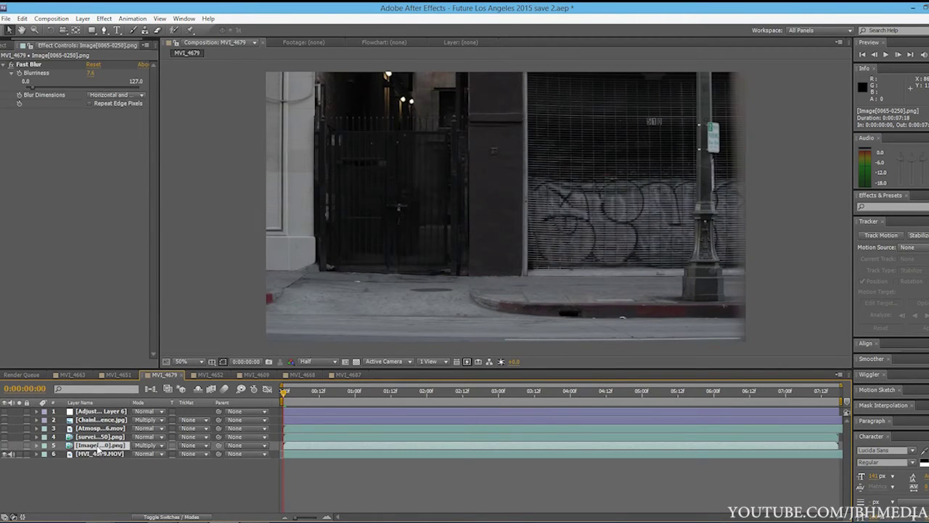
click(6, 446)
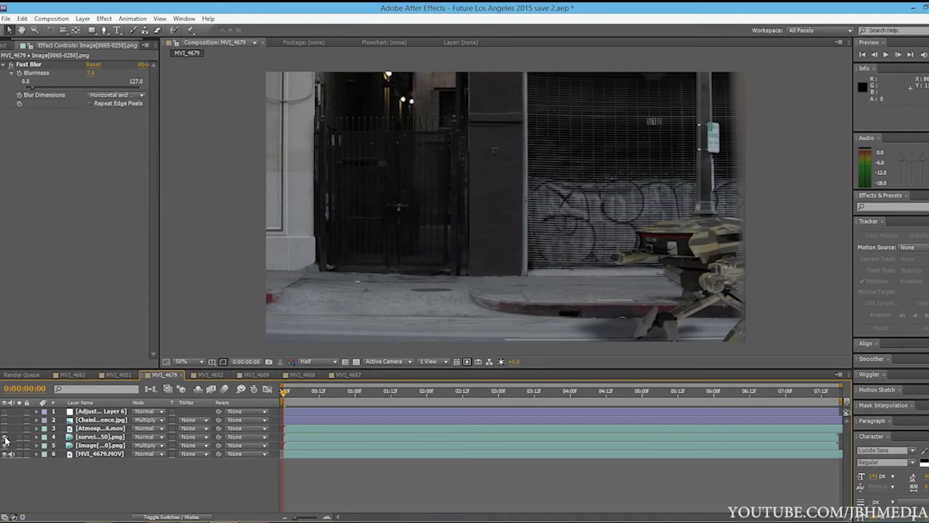
click(94, 428)
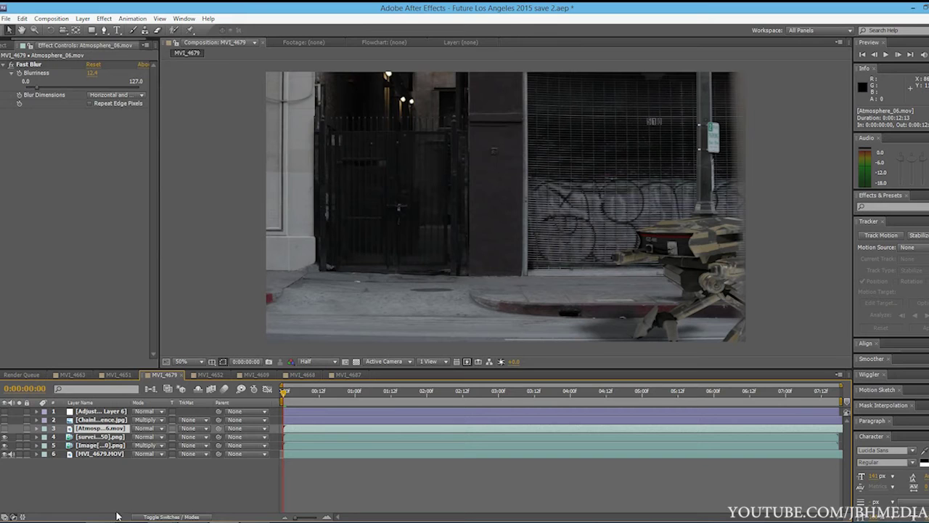
click(5, 431)
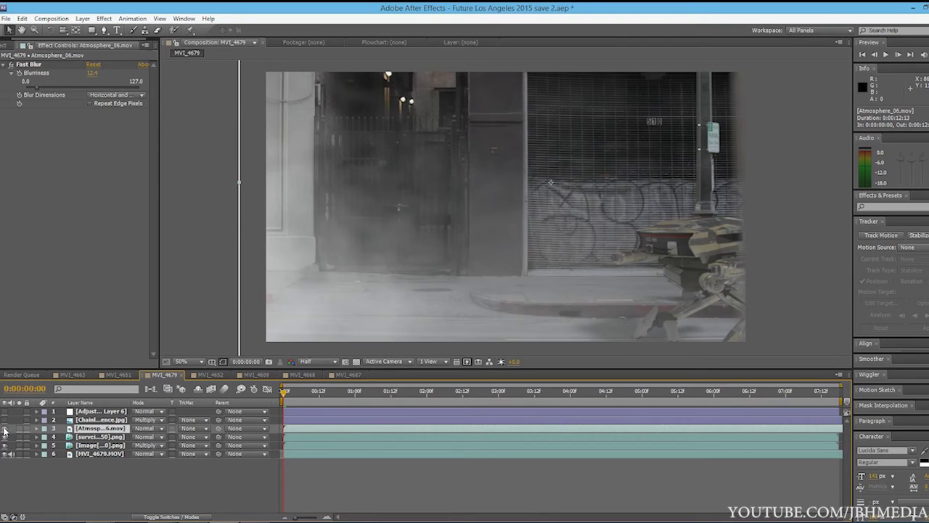
click(98, 420)
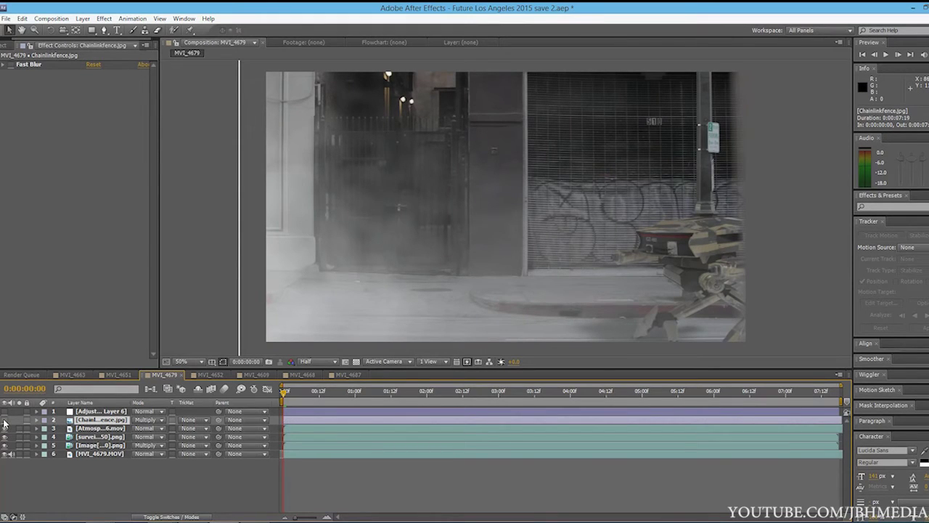
click(4, 420)
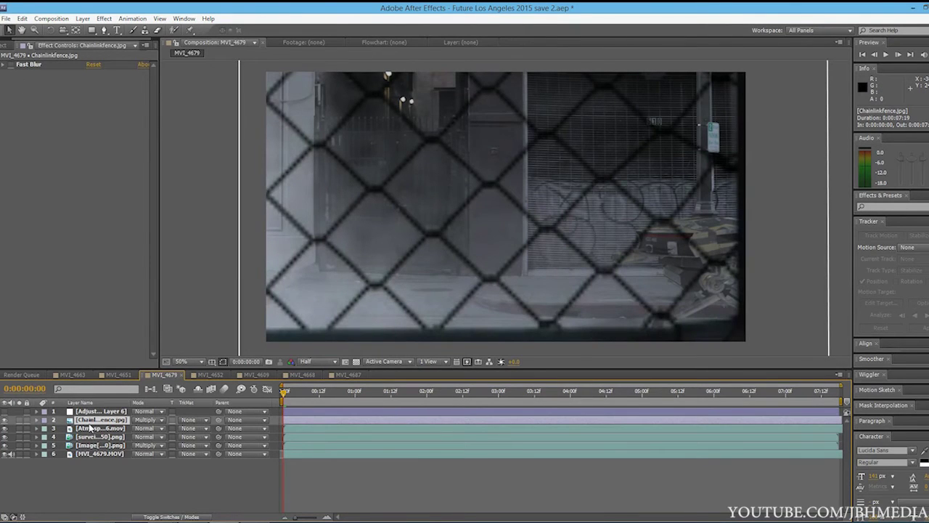
- Shrink the chain-link fence to about 63% and check its detail at 100% view
scroll(527, 251, down, 4)
drag(587, 326, 549, 279)
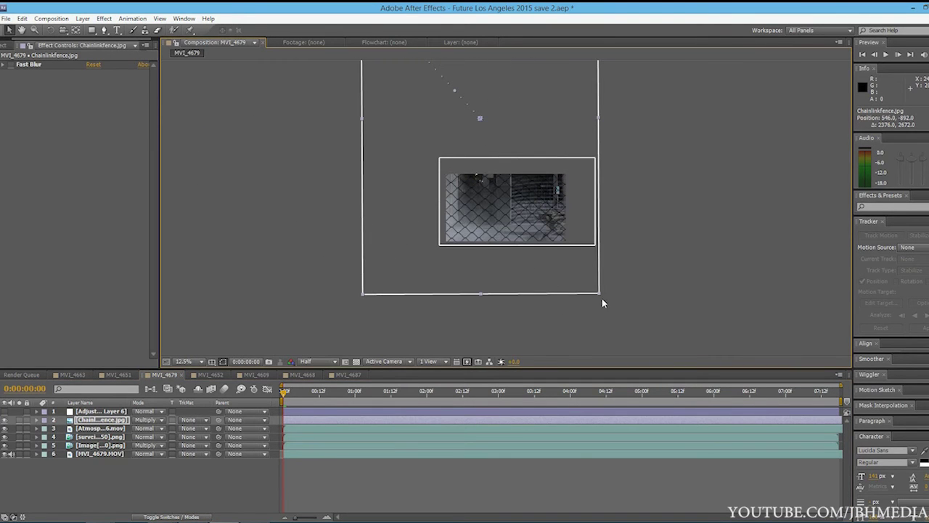
drag(602, 297, 526, 223)
key(period)
key(period)
key(period)
key(period)
key(period)
key(period)
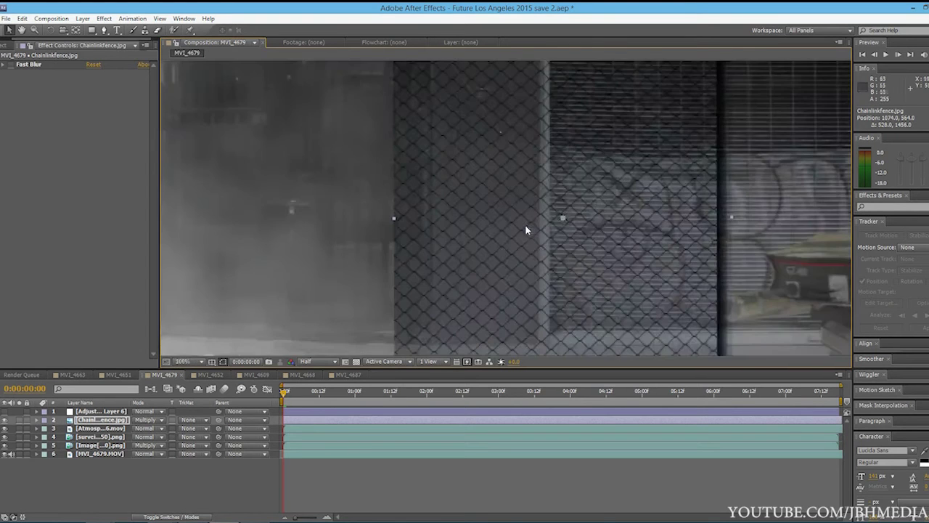
key(comma)
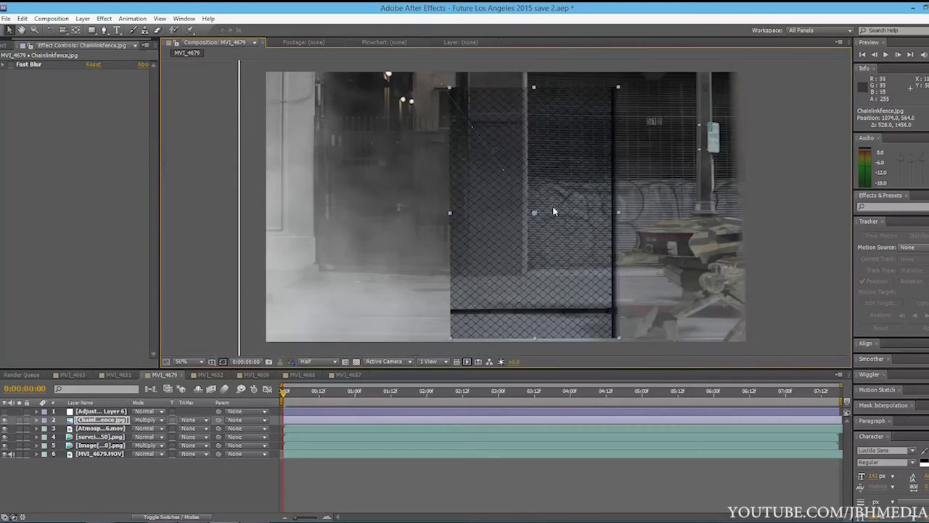
- Set the fence to Multiply, fit it back to full frame, and enable its Fast Blur
click(158, 423)
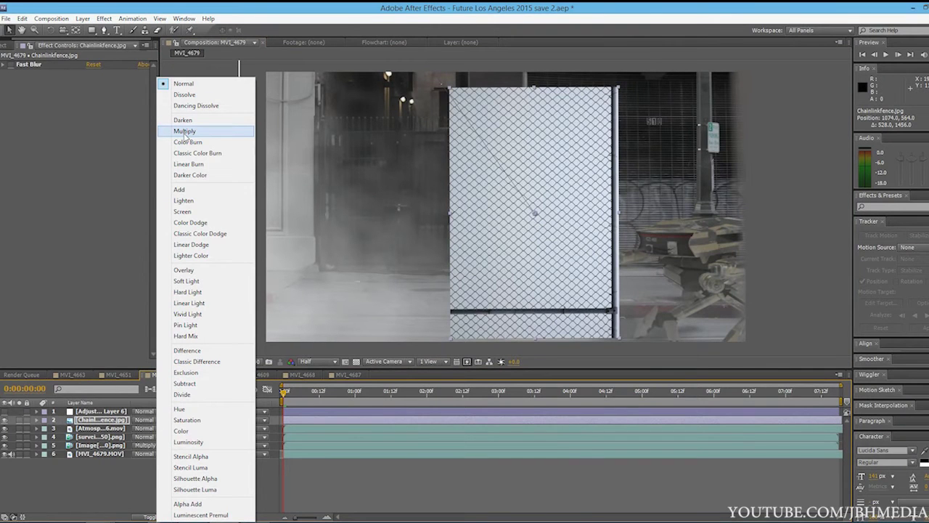
click(184, 132)
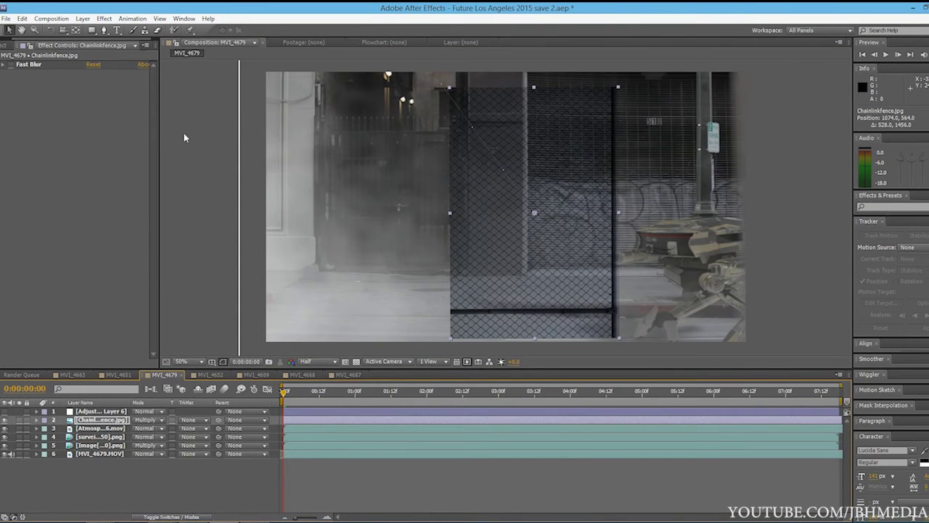
key(ctrl+alt+f)
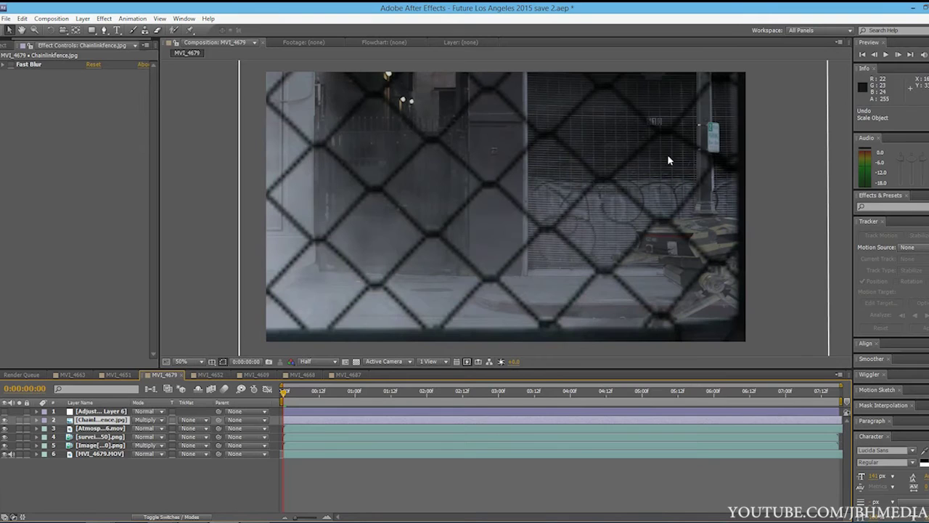
mouse_move(502, 206)
mouse_down()
mouse_move(563, 229)
mouse_move(504, 203)
mouse_up()
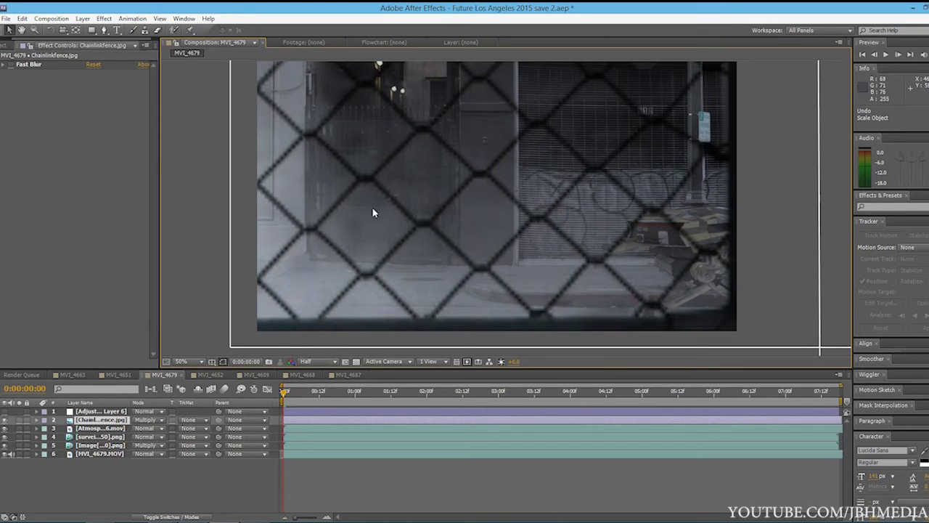
click(11, 66)
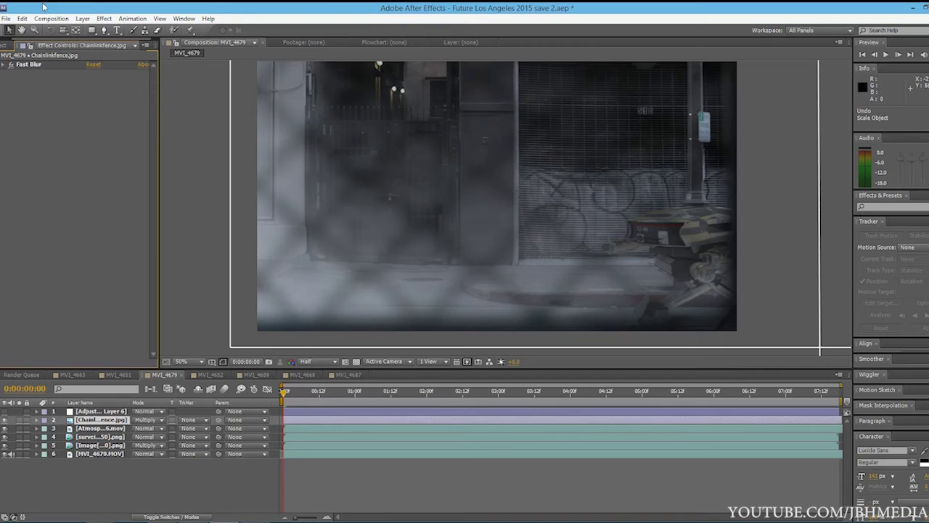
click(3, 65)
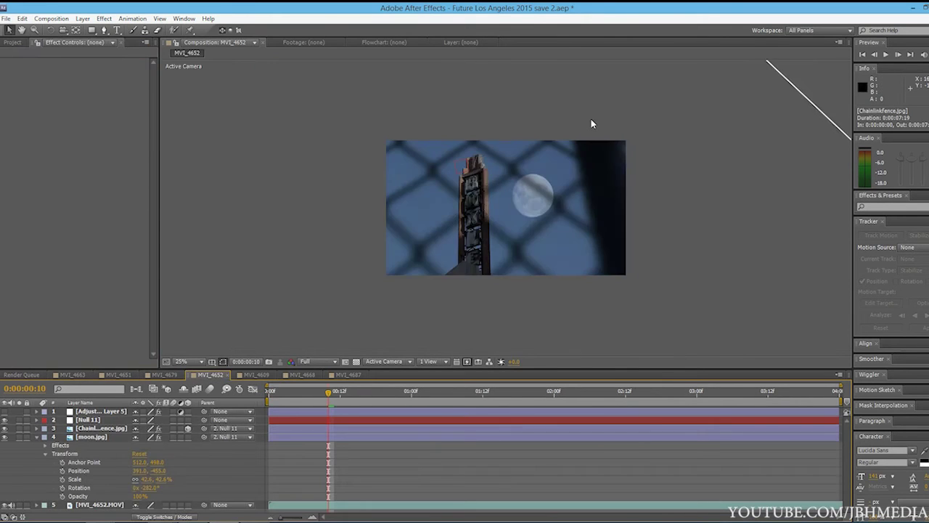
key(period)
click(36, 437)
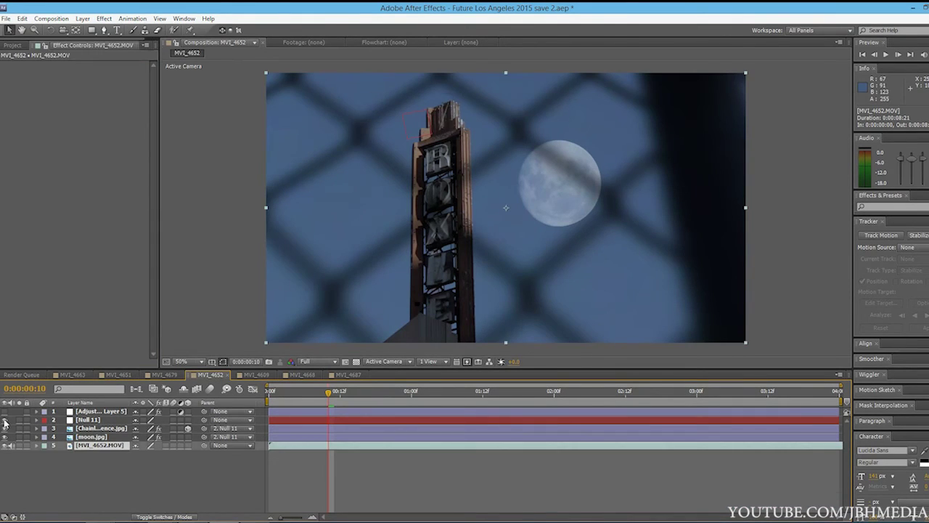
drag(5, 411, 5, 437)
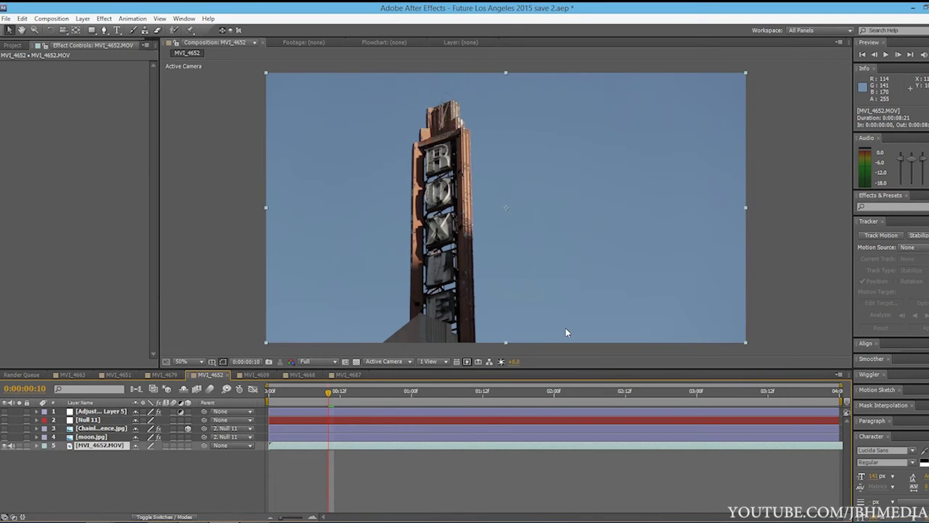
click(4, 436)
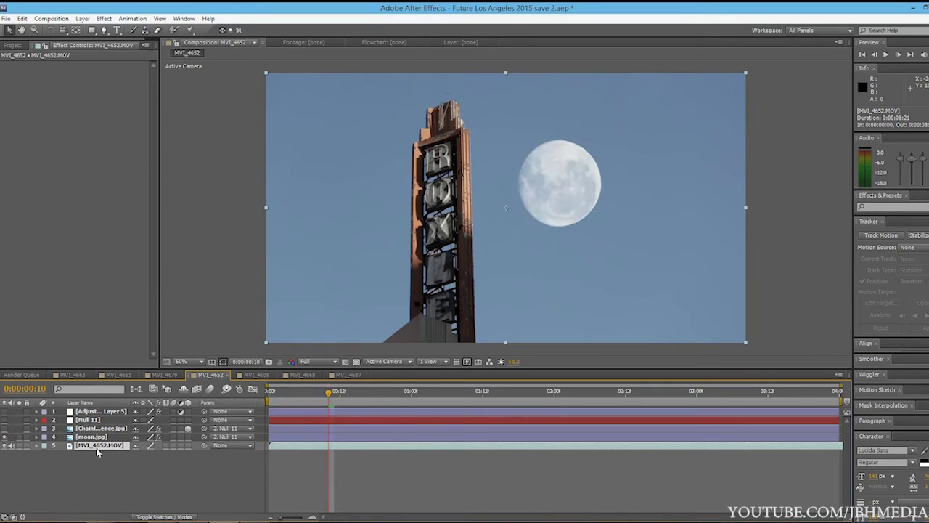
click(5, 429)
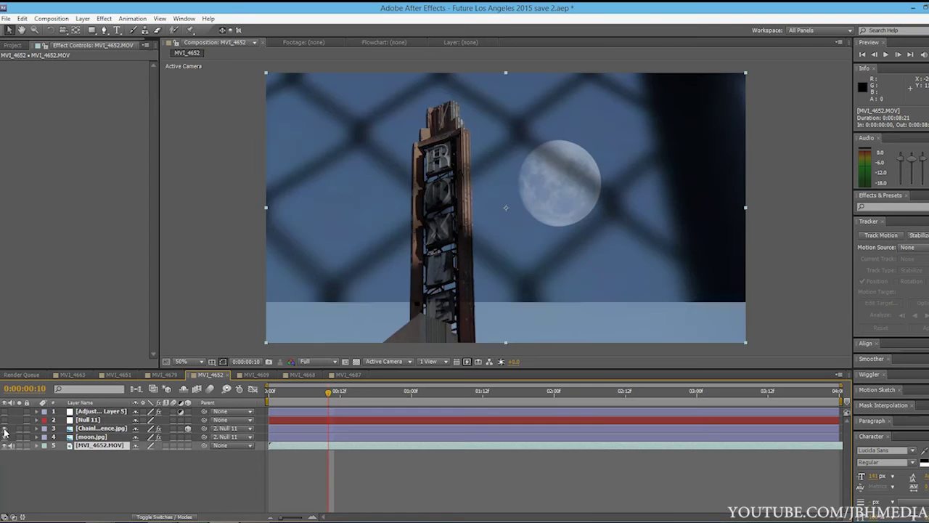
click(101, 428)
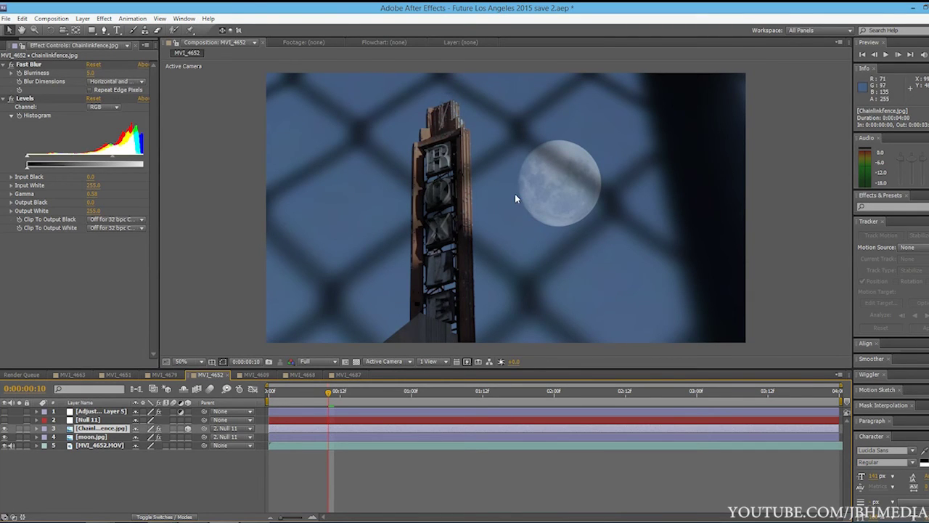
key(space)
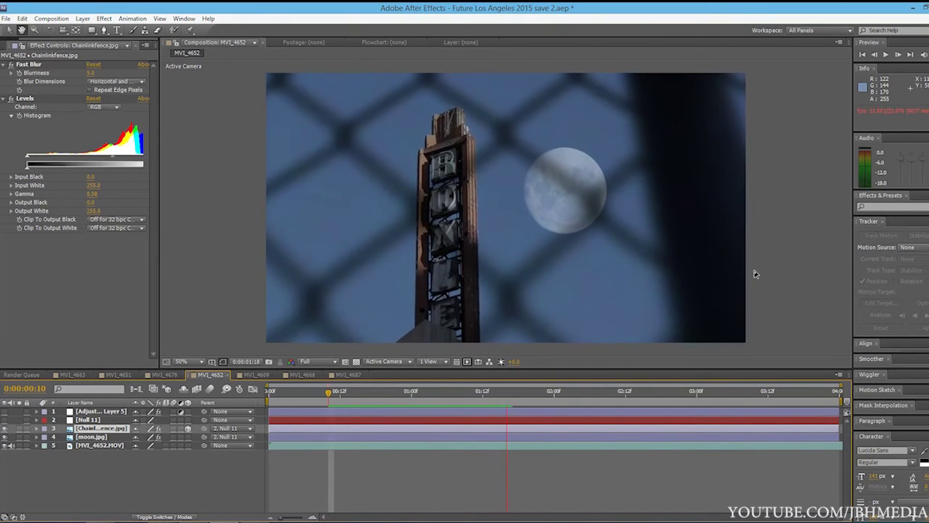
click(720, 317)
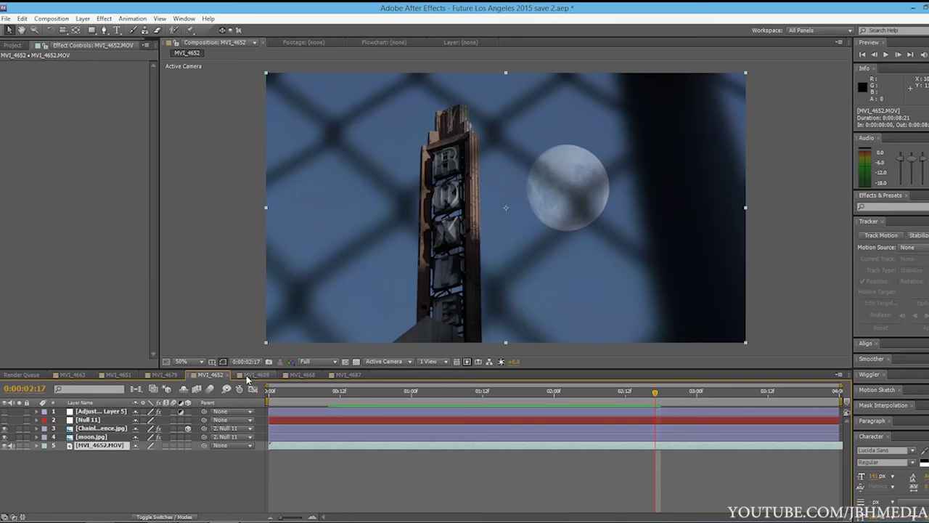
- In MVI_4609, move the trash can.jpg layer up from off-frame into the middle of the scene
click(254, 375)
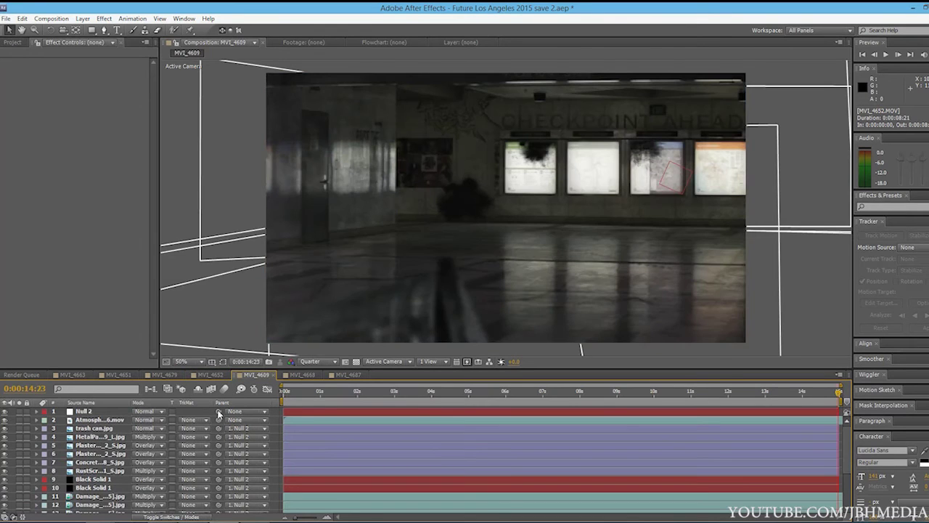
drag(488, 236, 465, 235)
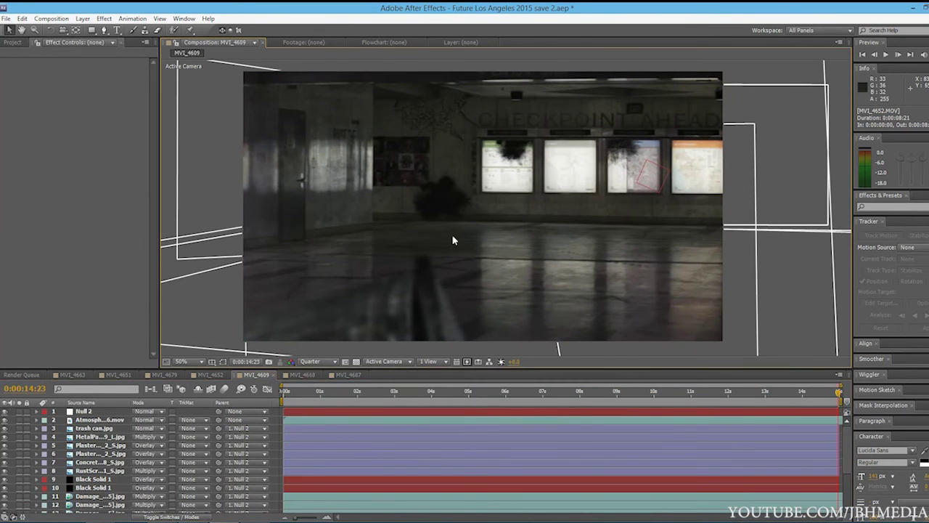
click(93, 428)
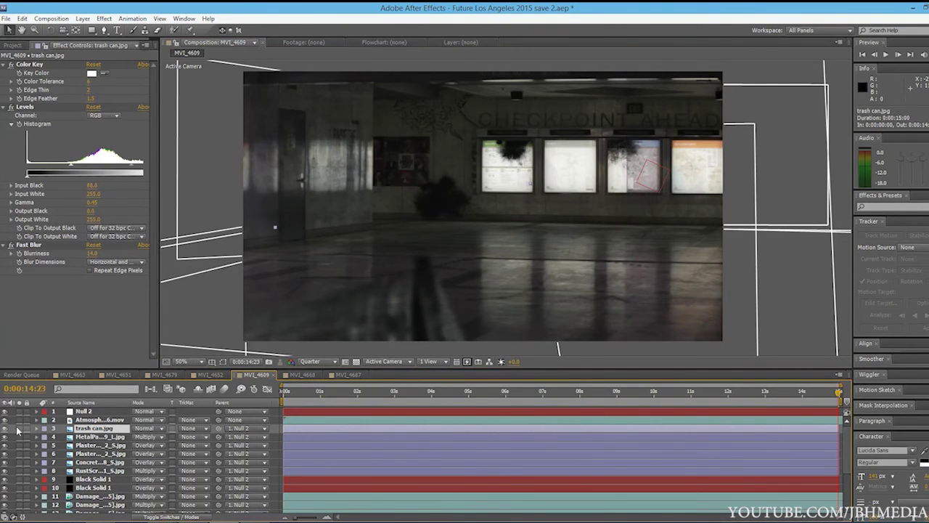
key(comma)
drag(392, 295, 484, 221)
key(period)
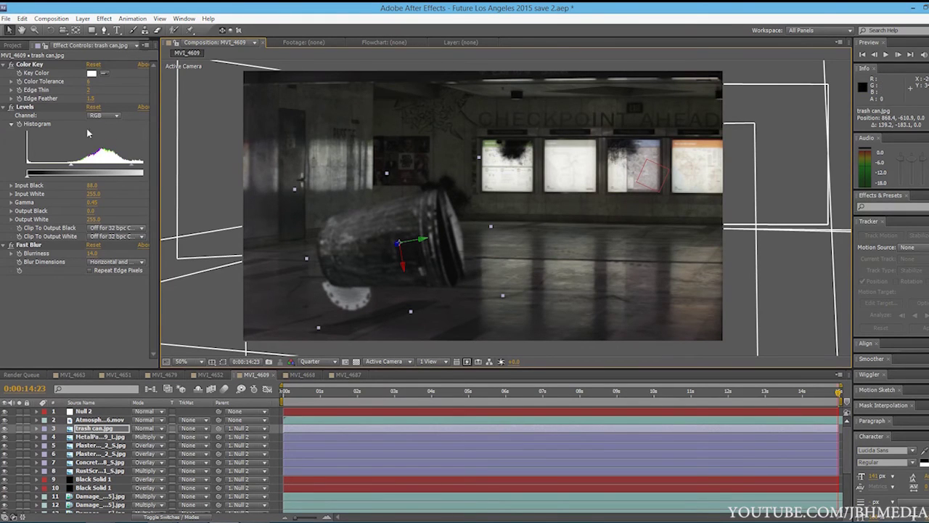
- Toggle the trash can's Color Key, Levels and Fast Blur off, check its blend mode, and re-enable them
click(11, 65)
click(11, 107)
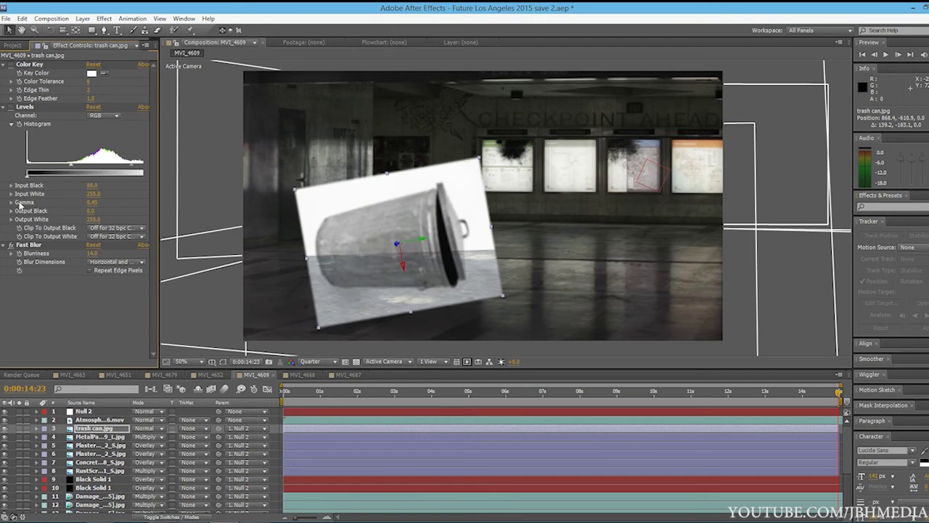
click(10, 246)
click(149, 430)
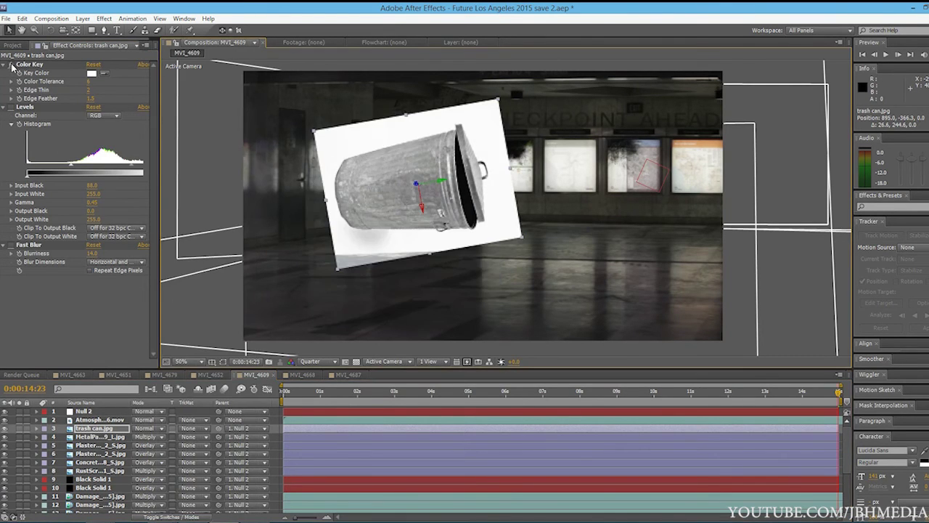
click(11, 65)
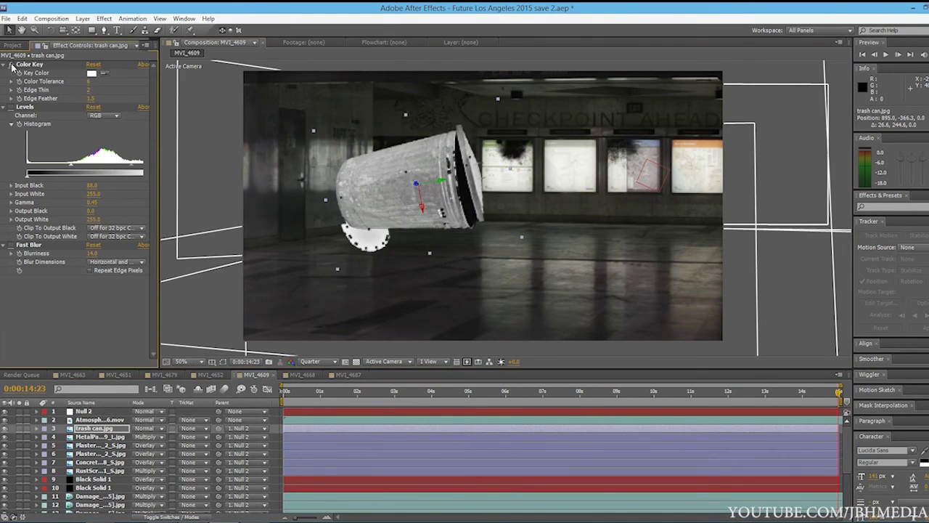
click(11, 107)
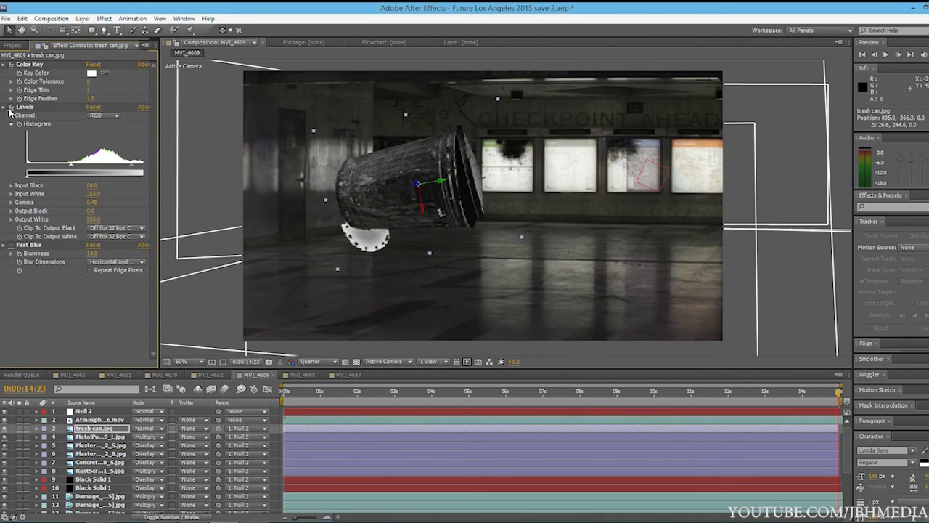
click(11, 245)
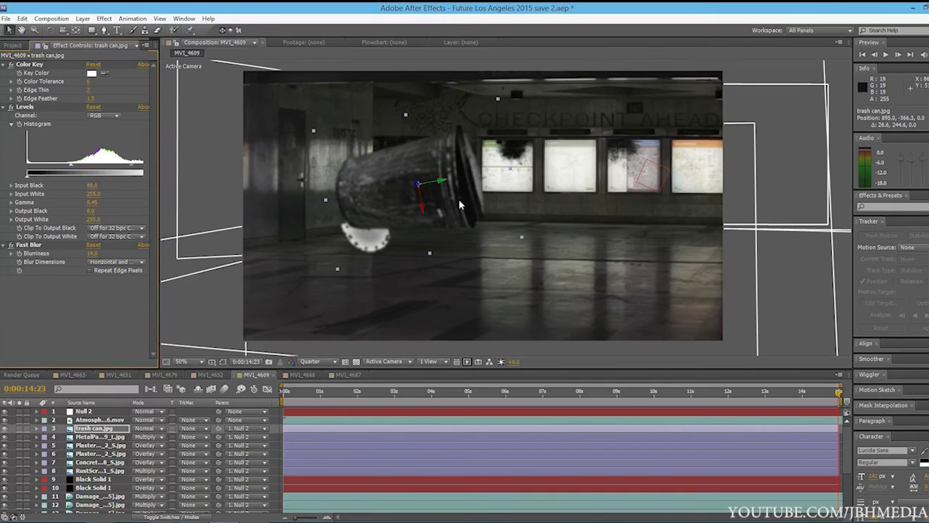
- Undo the trash can move so it sits large along the bottom edge again
key(ctrl+z)
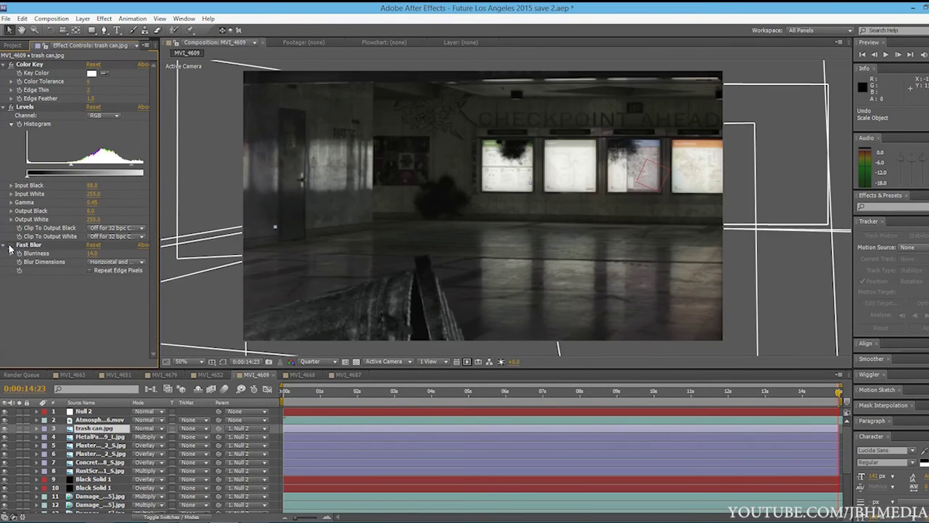